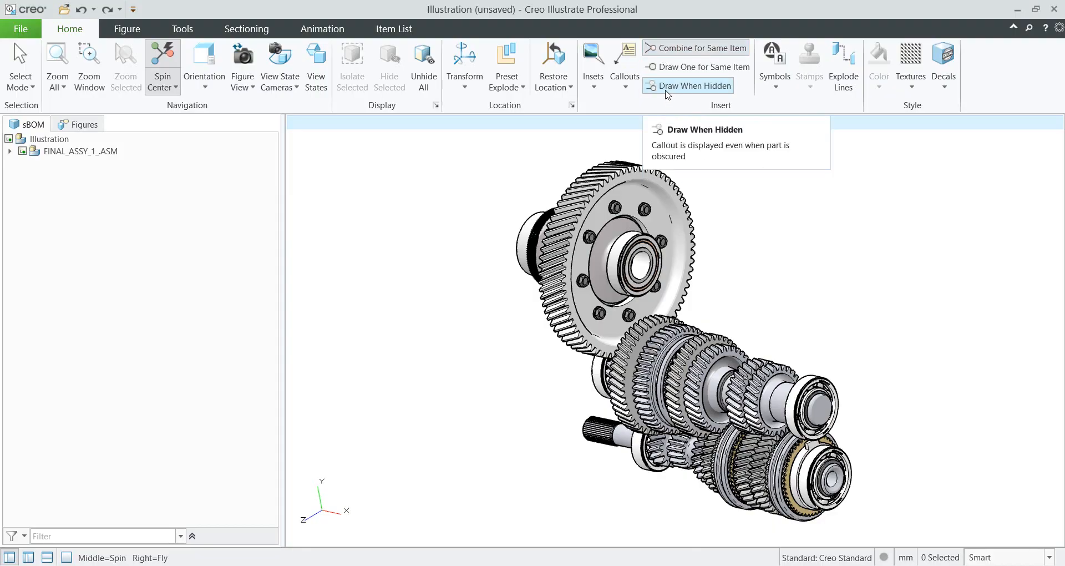
Attach Item Number callouts to one hex screw on the large gear and to the bearing ring at the end of the upper shaft.
click(625, 90)
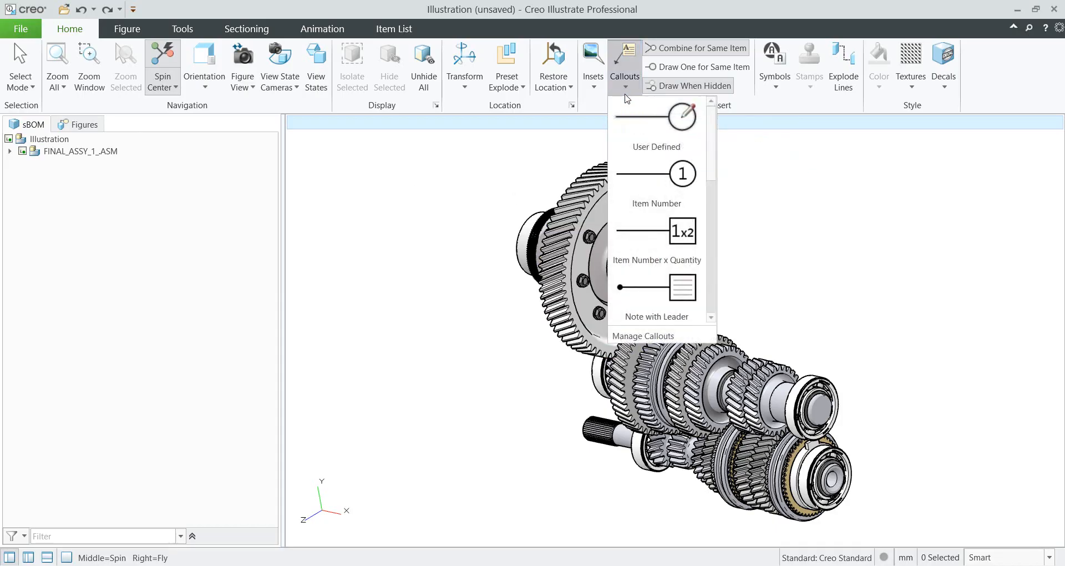
click(685, 179)
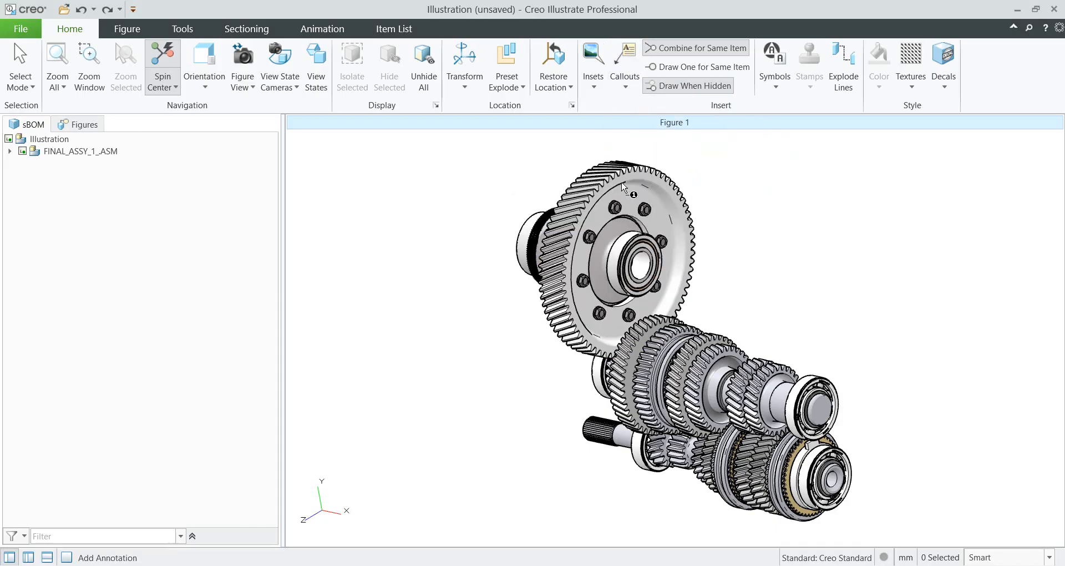
click(646, 208)
click(778, 173)
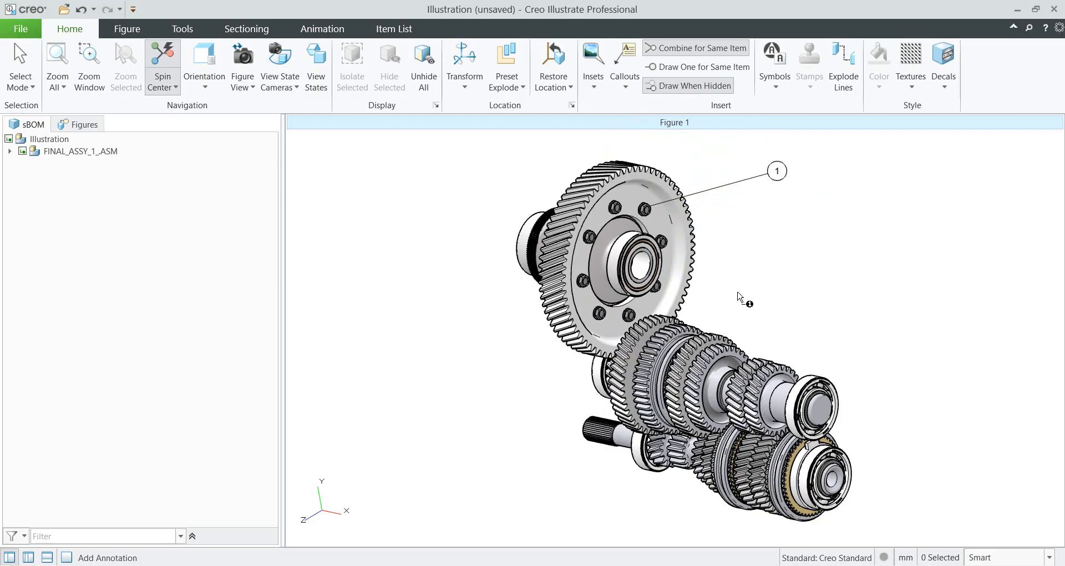
click(818, 379)
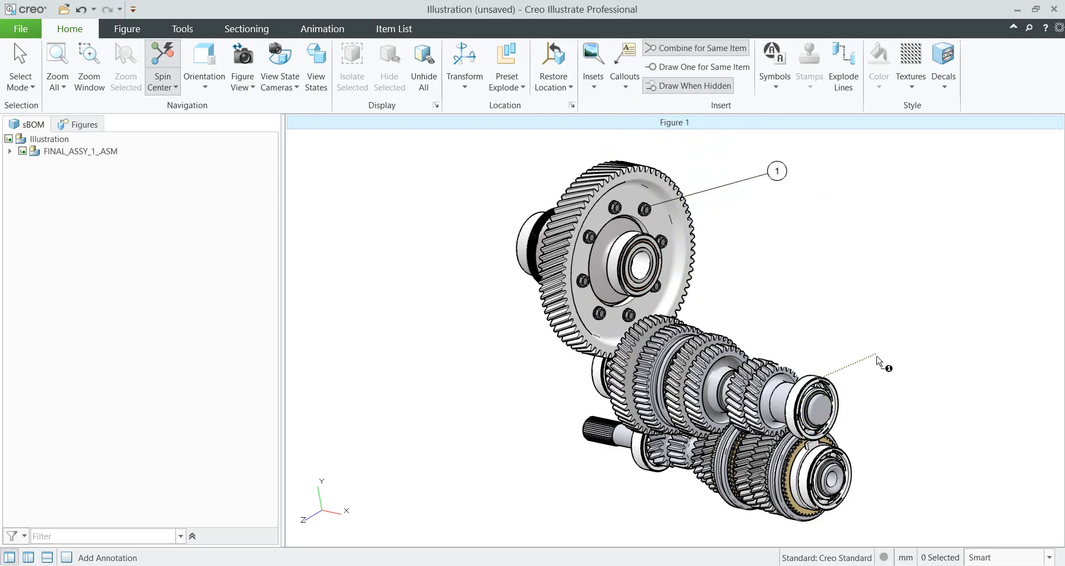
click(876, 353)
Attach three more Item Number callouts to separate gears on the upper shaft, placing their balloons above the parts.
click(714, 334)
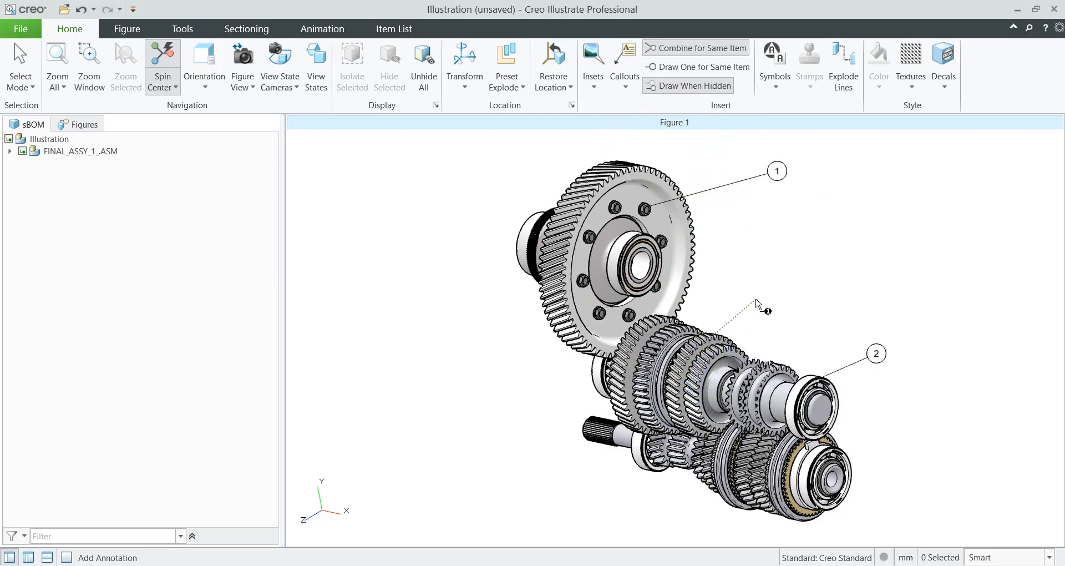
click(755, 300)
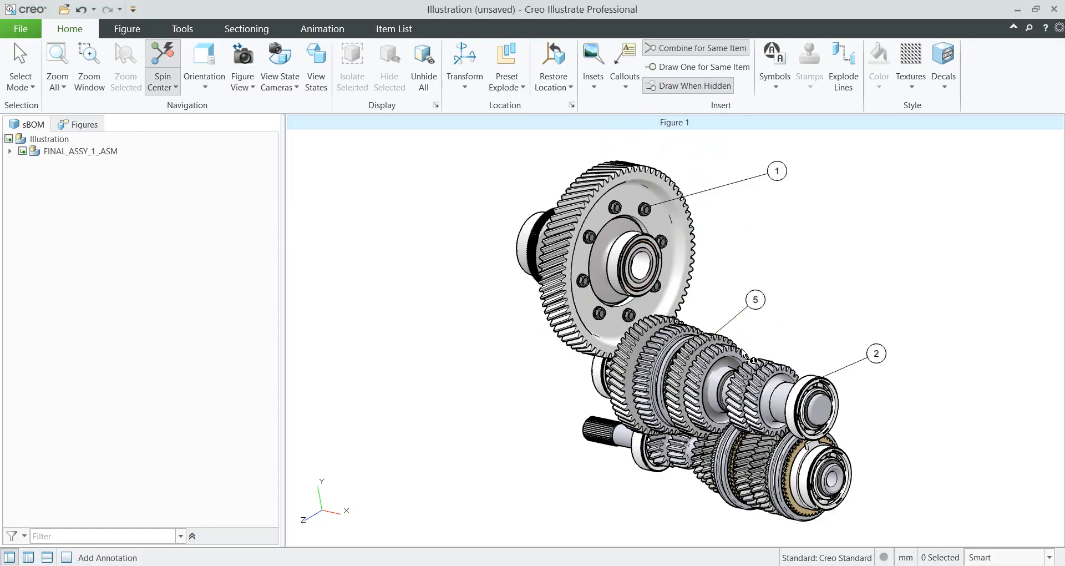
click(775, 371)
click(811, 333)
click(749, 403)
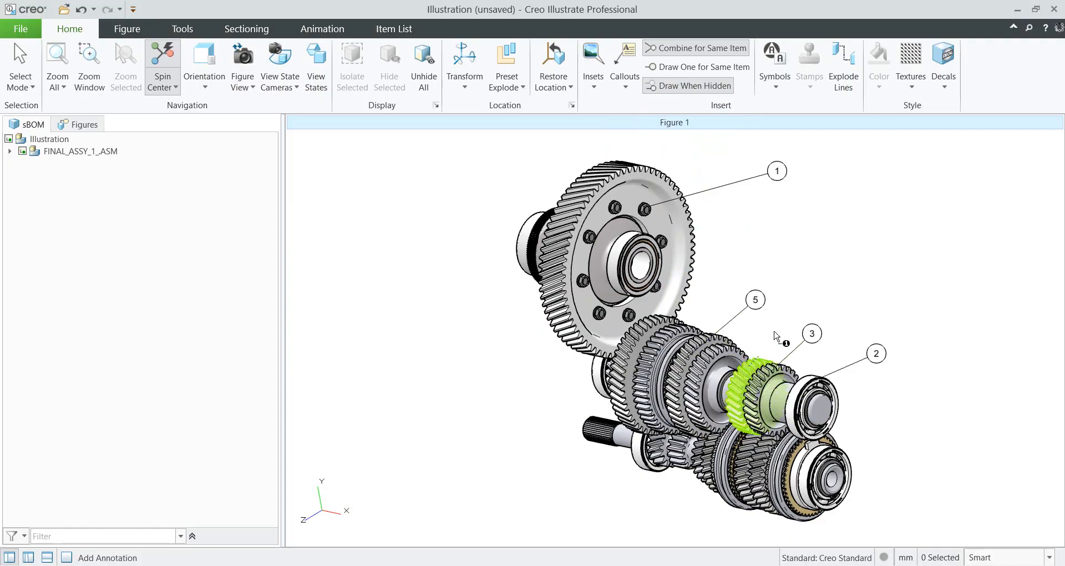
click(777, 329)
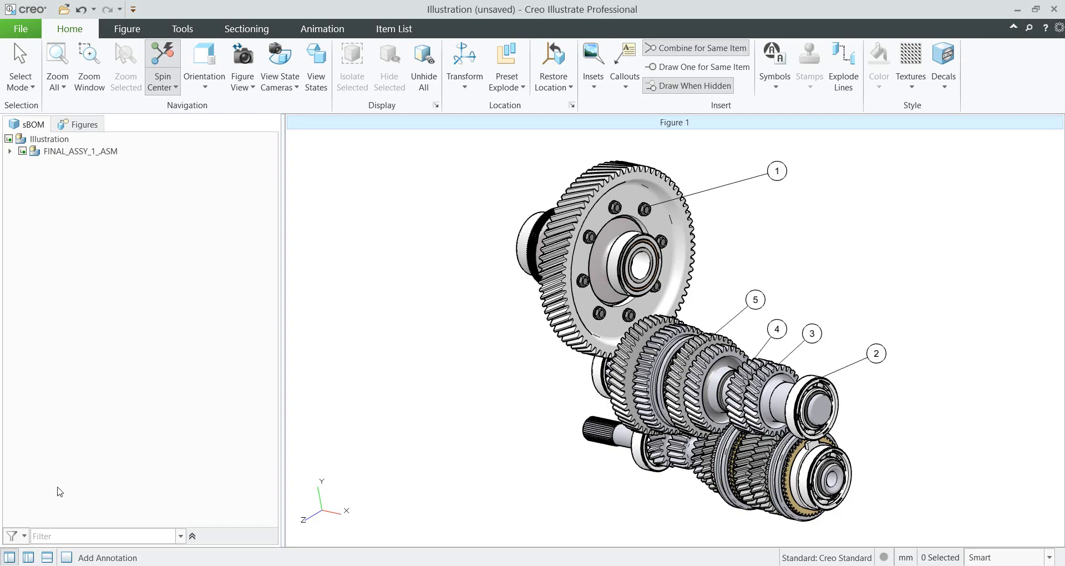
Show the figure content list, go through its five callouts, delete them all, and hide the list again.
click(28, 557)
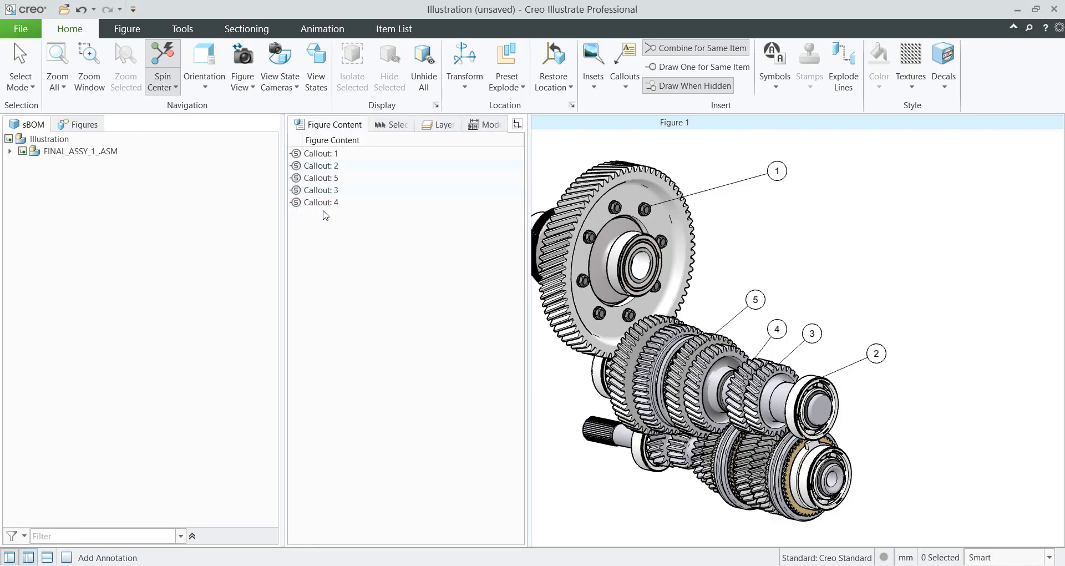
click(328, 156)
click(326, 166)
click(325, 177)
click(323, 191)
click(324, 202)
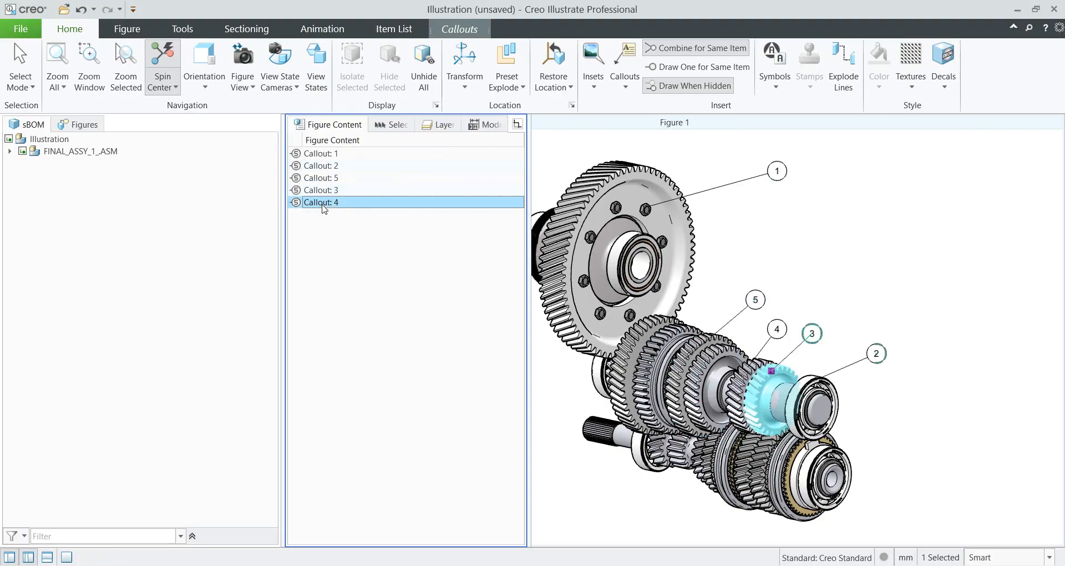
click(325, 156)
shift+click(320, 202)
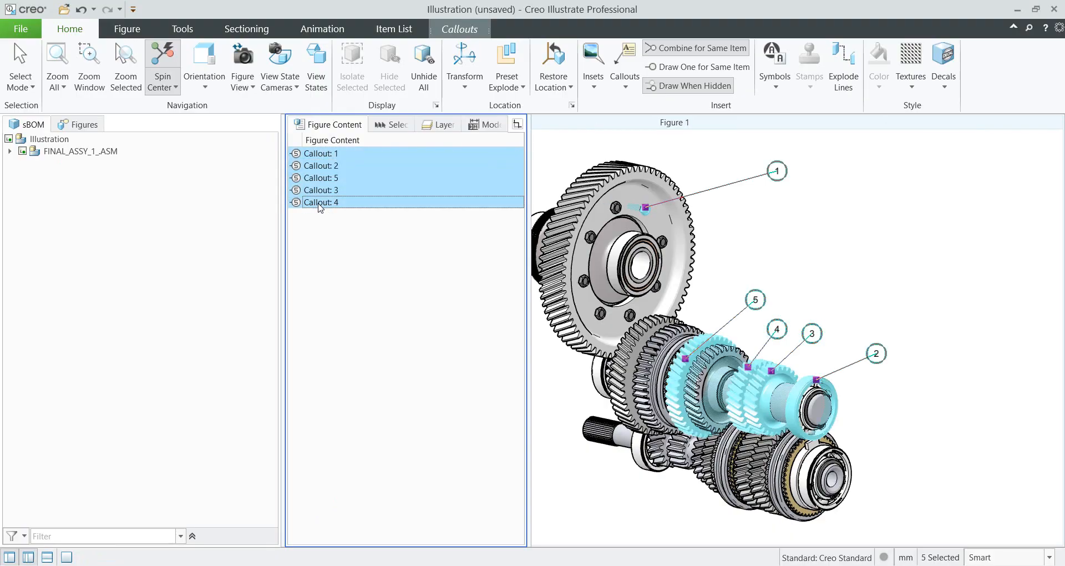
key(Delete)
click(28, 556)
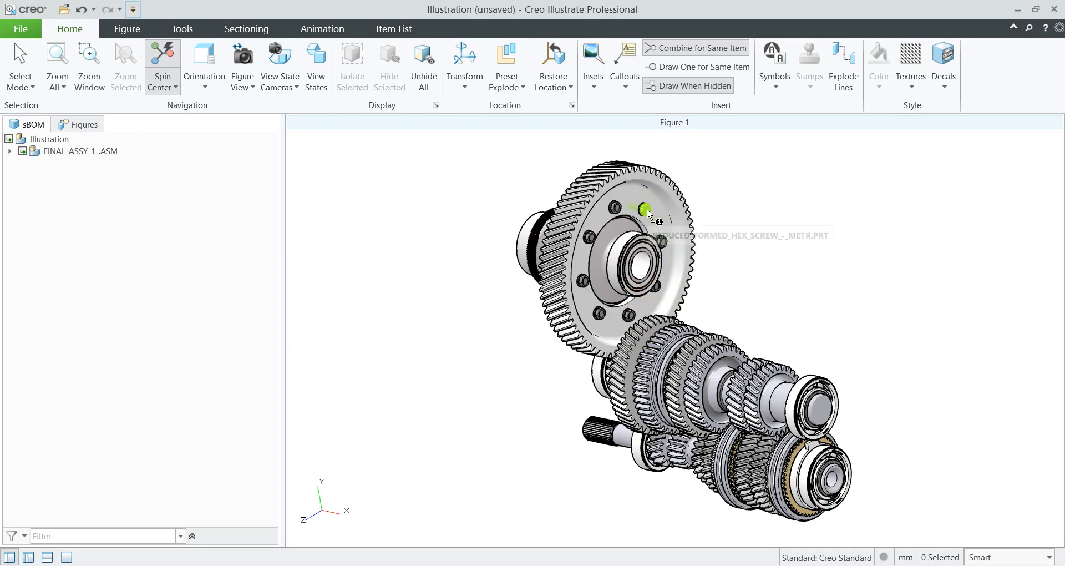
Add one combined Item Number callout for all eight REDUCED_FORMED_HEX_SCREW parts in BOLTED_CONNECTION.ASM, with its balloon beside the large gear.
click(625, 83)
click(621, 121)
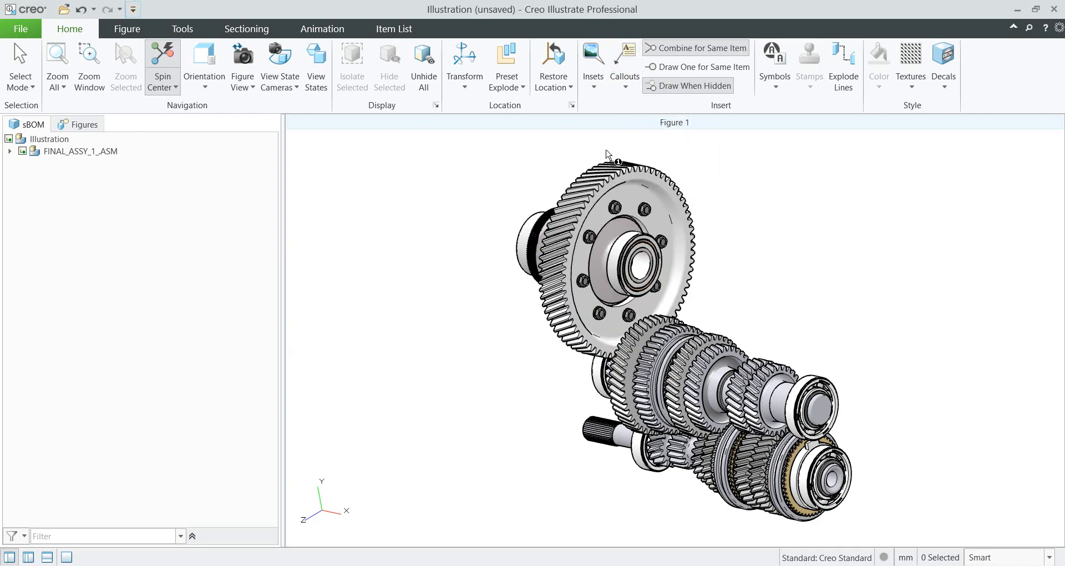
click(645, 214)
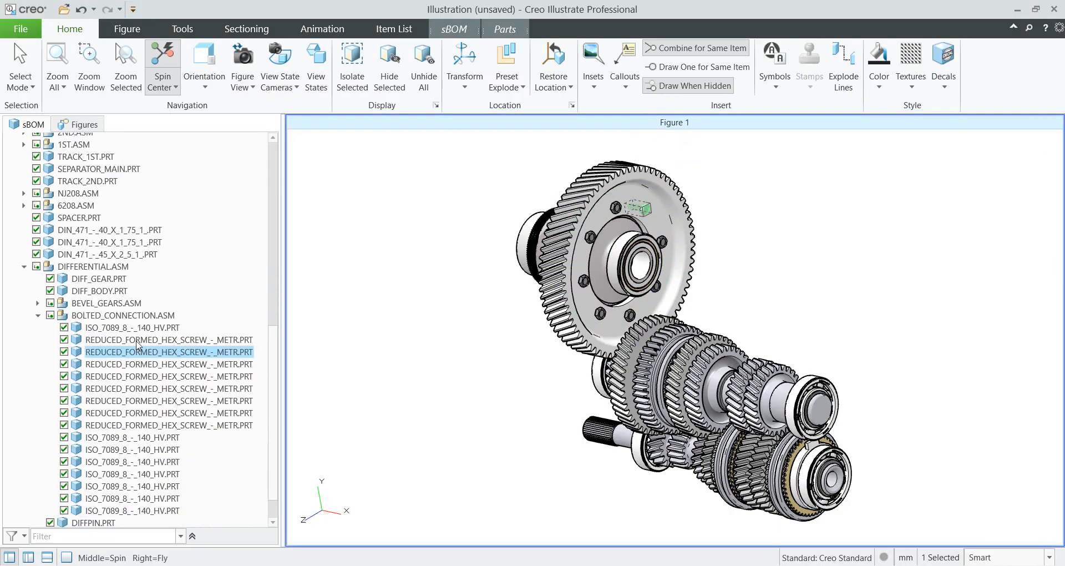
scroll(138, 333, down, 1)
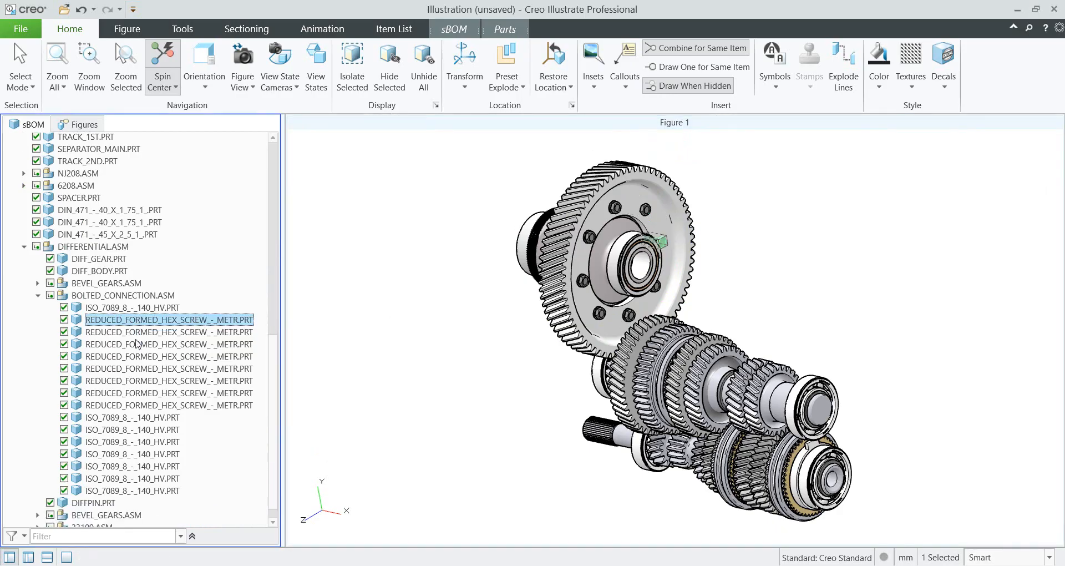
click(143, 302)
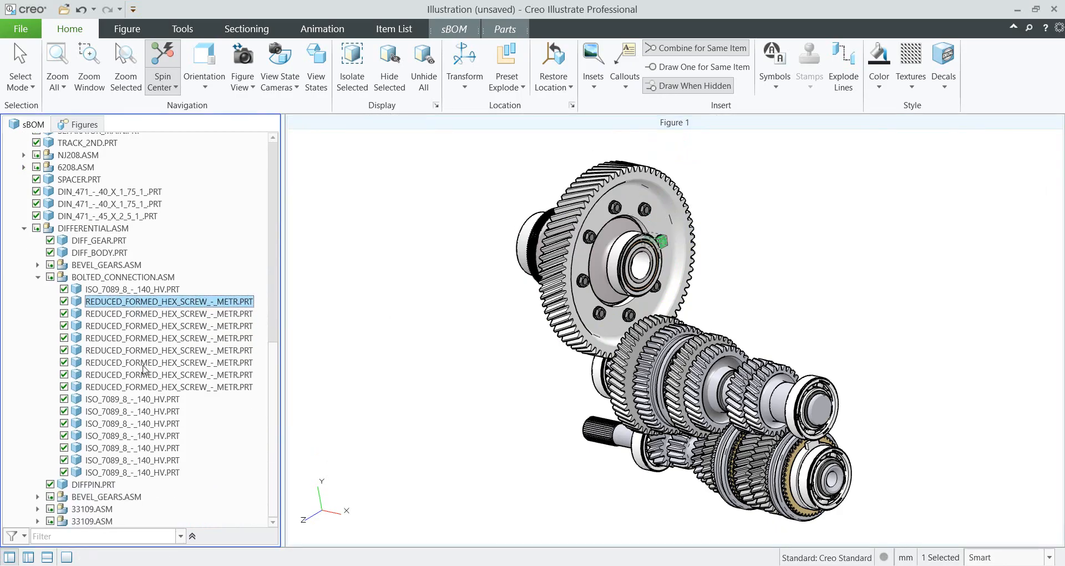
shift+click(162, 387)
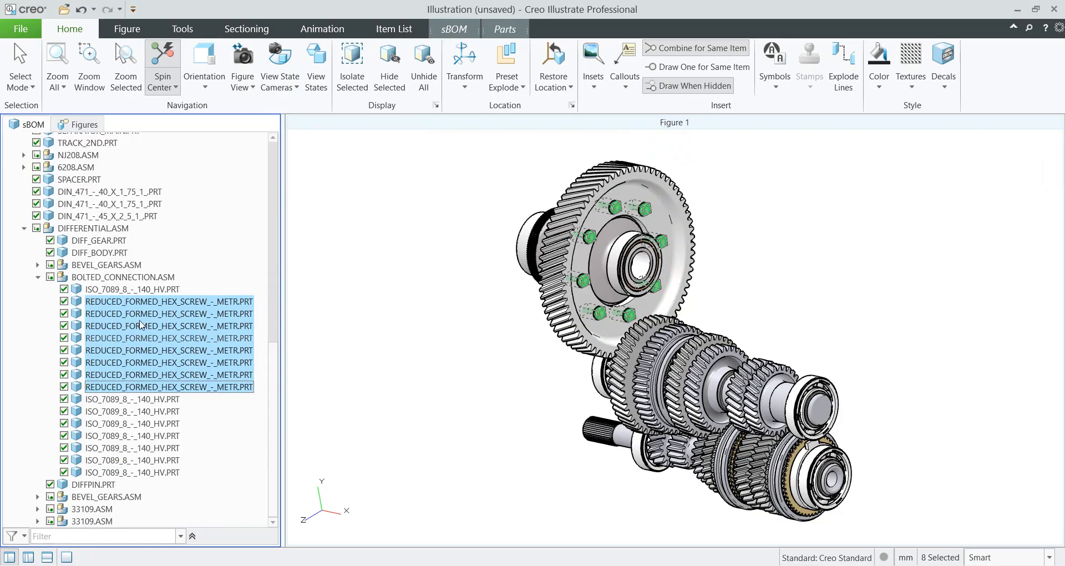
click(627, 89)
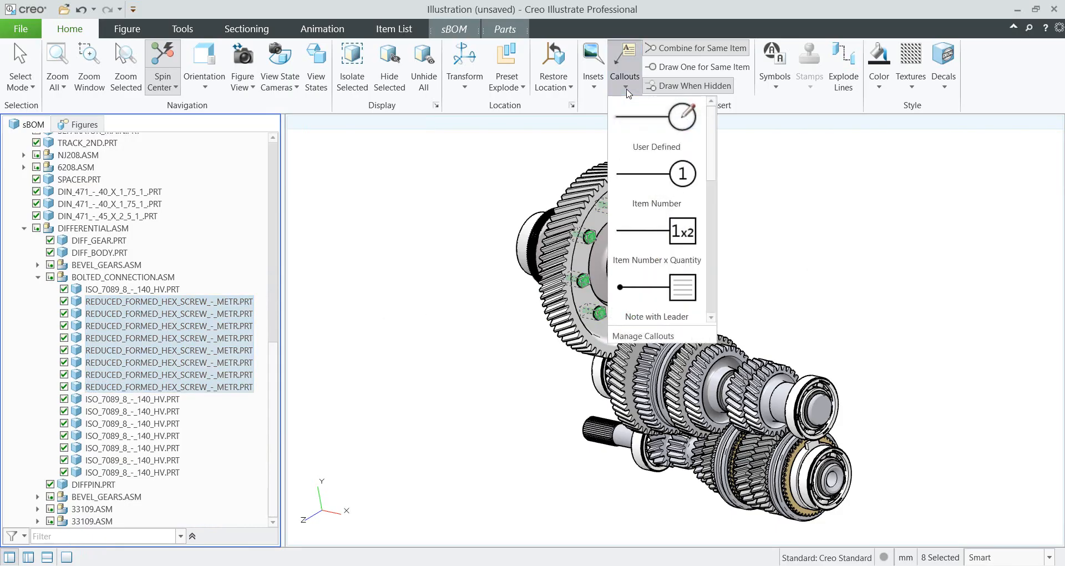
click(683, 181)
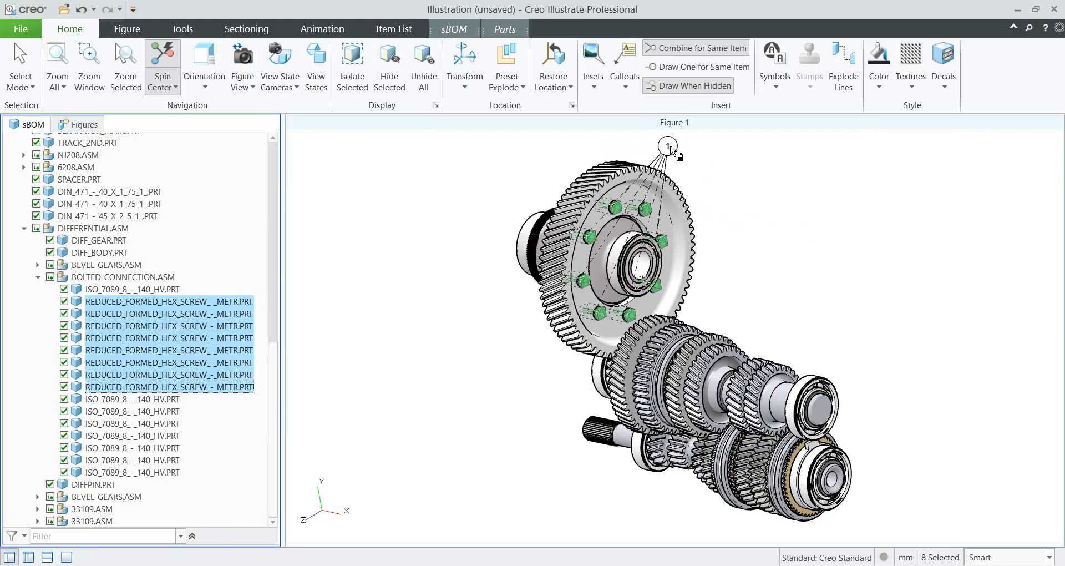
drag(668, 146, 783, 177)
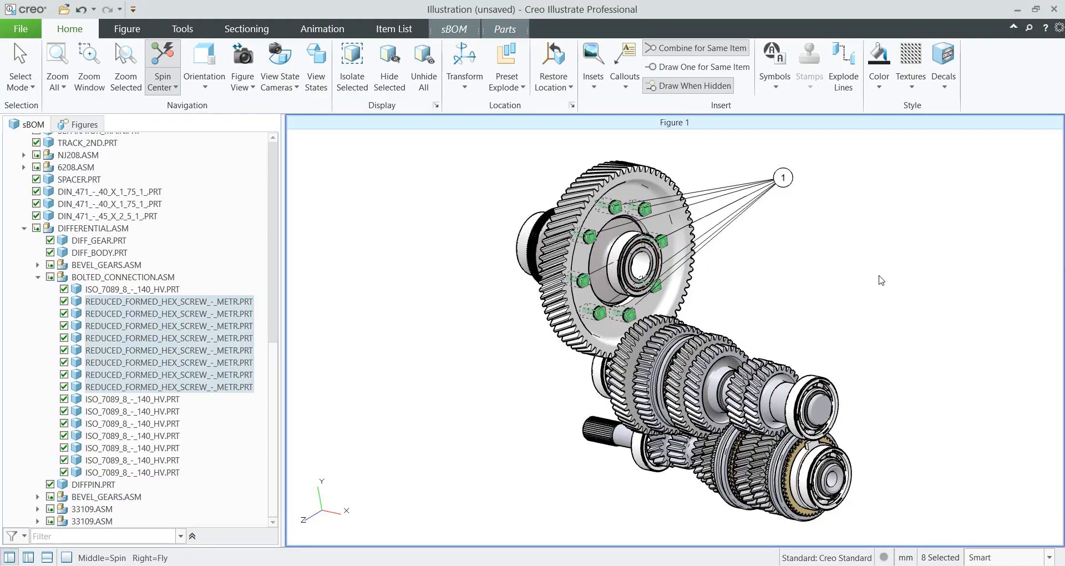
click(811, 252)
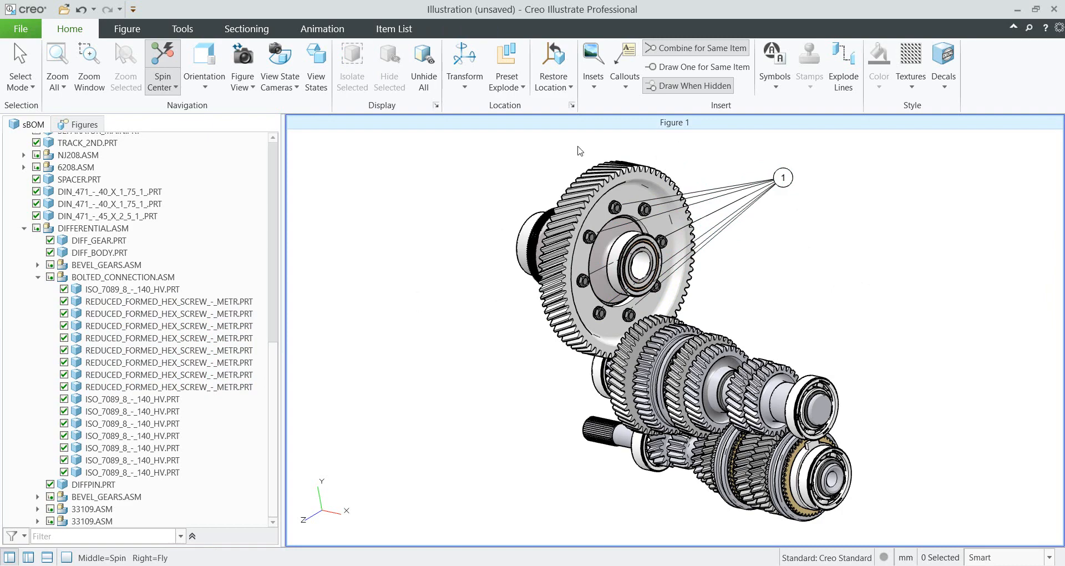
Enable Draw One for Same Item and add an Item Number callout for the last seven ISO_7089_8_-_140_HV washers, with its balloon above the screw callout.
click(672, 68)
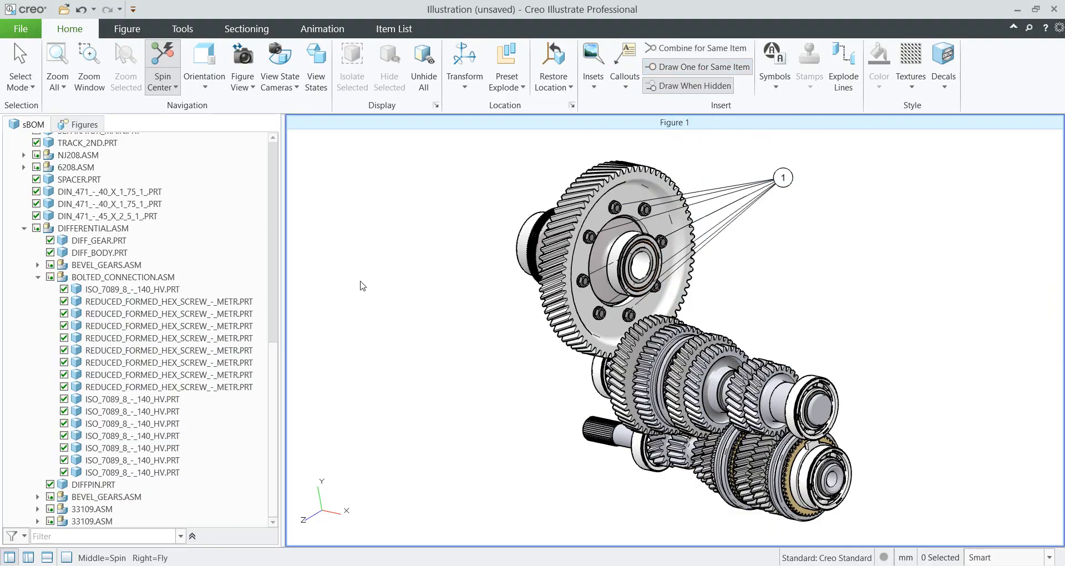
click(160, 400)
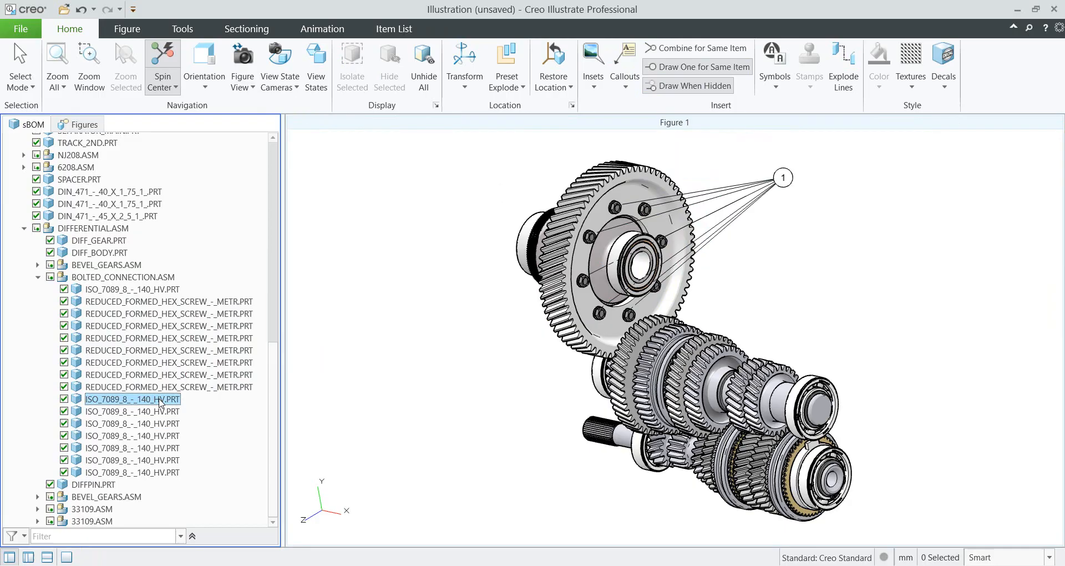
shift+click(160, 472)
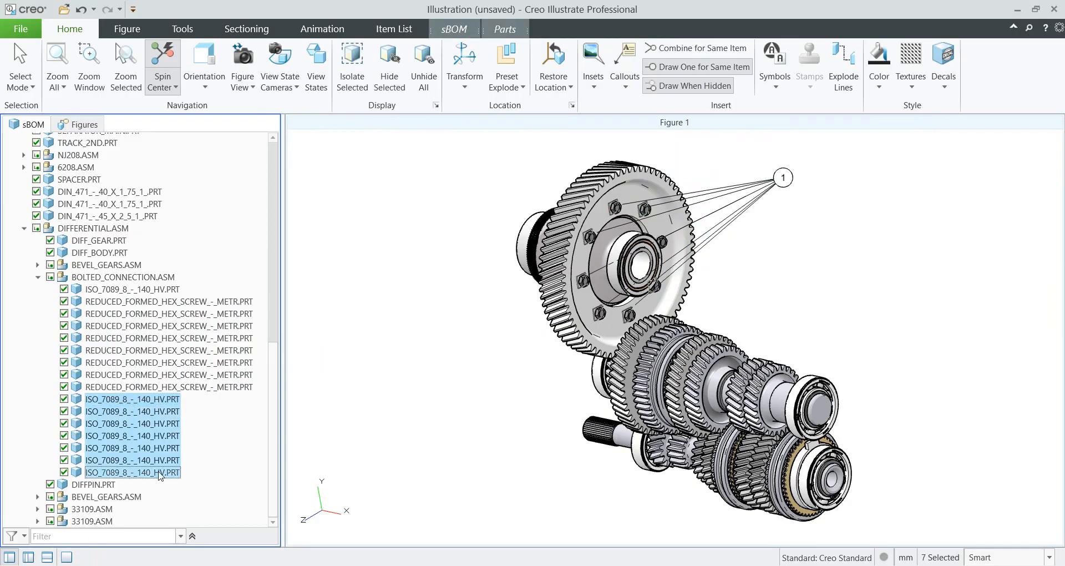
click(630, 98)
click(657, 178)
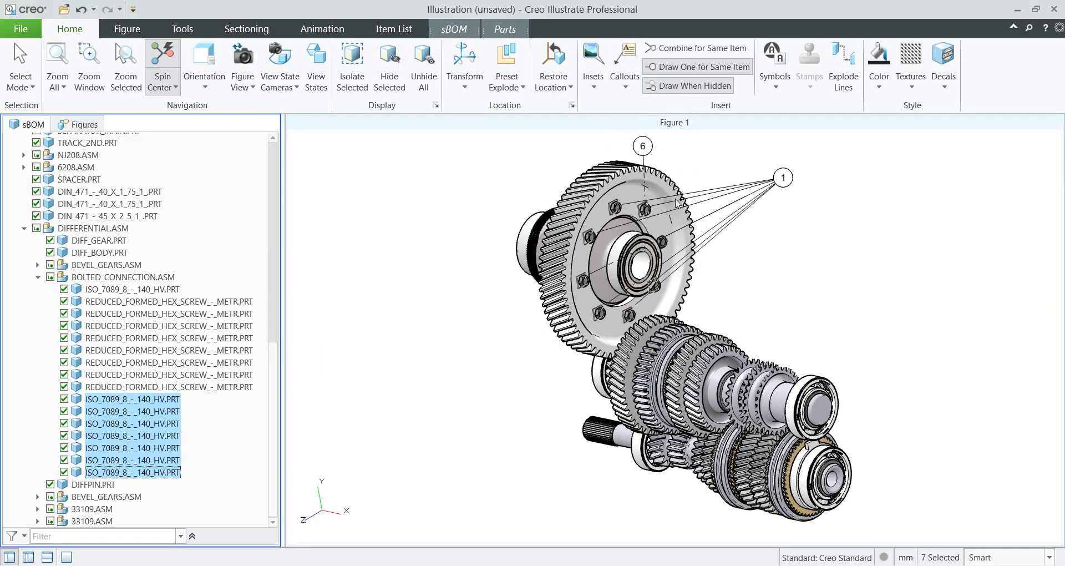
click(642, 148)
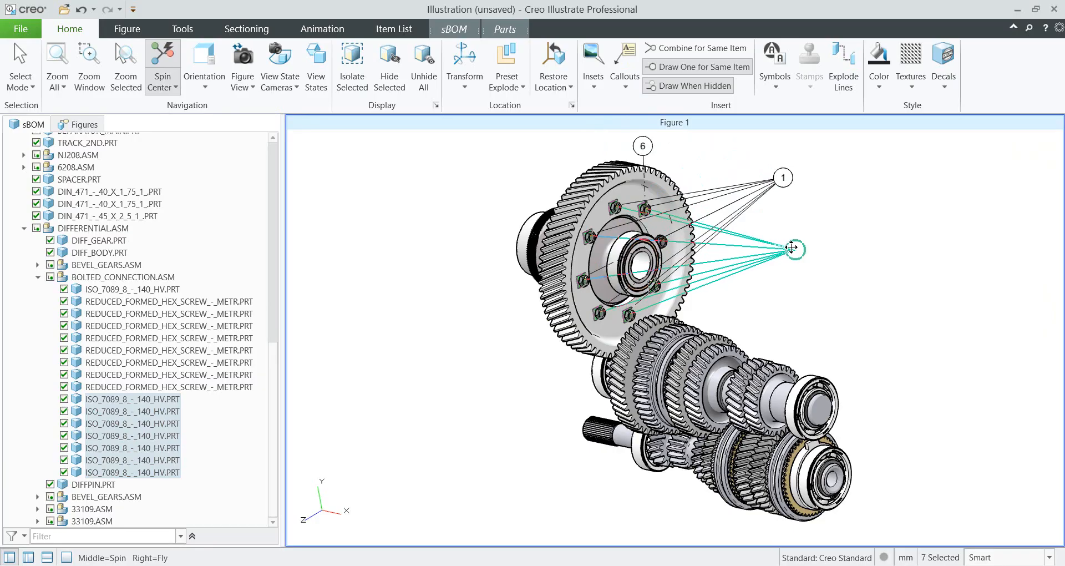
click(794, 249)
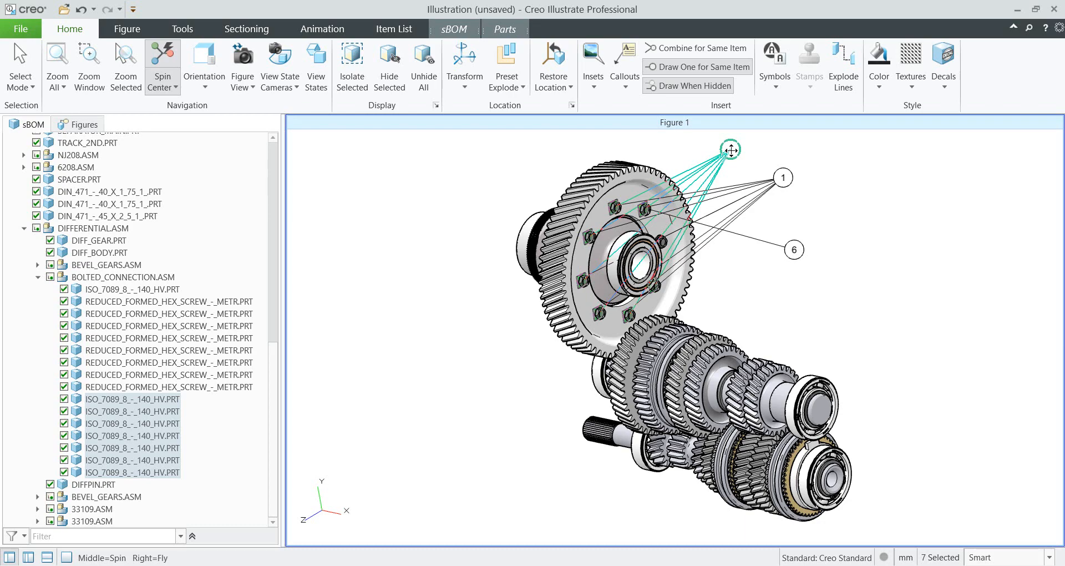
click(732, 150)
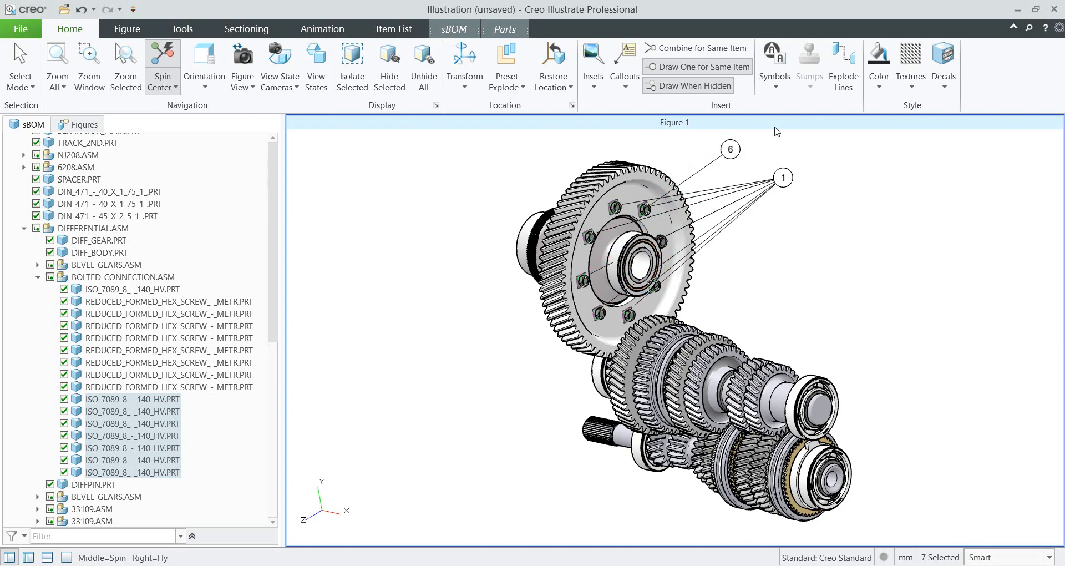
Switch back to Combine for Same Item and filter the part tree by the outer bearing ring's number, 46881.
click(710, 50)
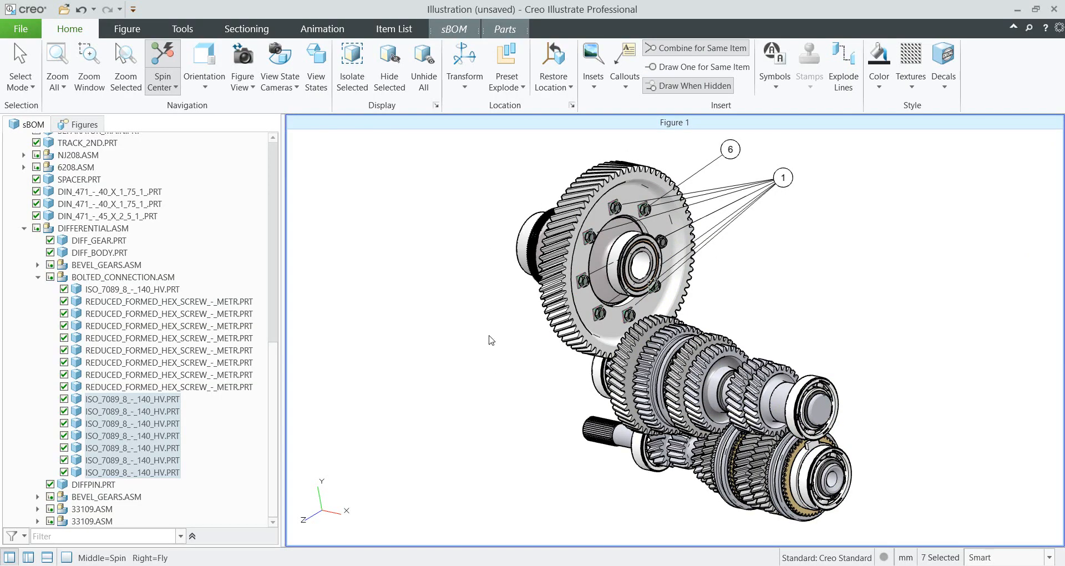
click(811, 381)
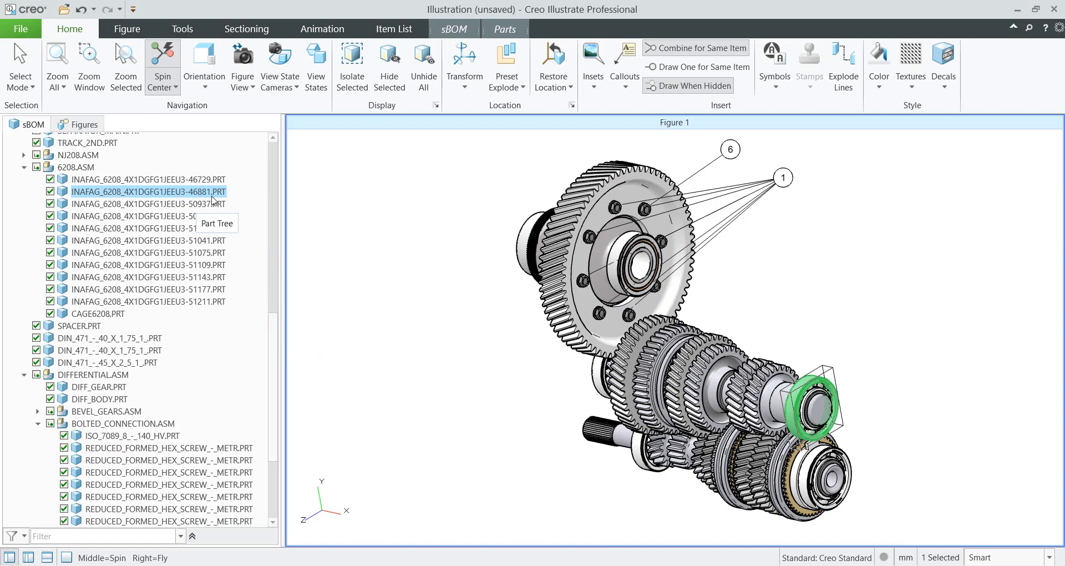
click(364, 353)
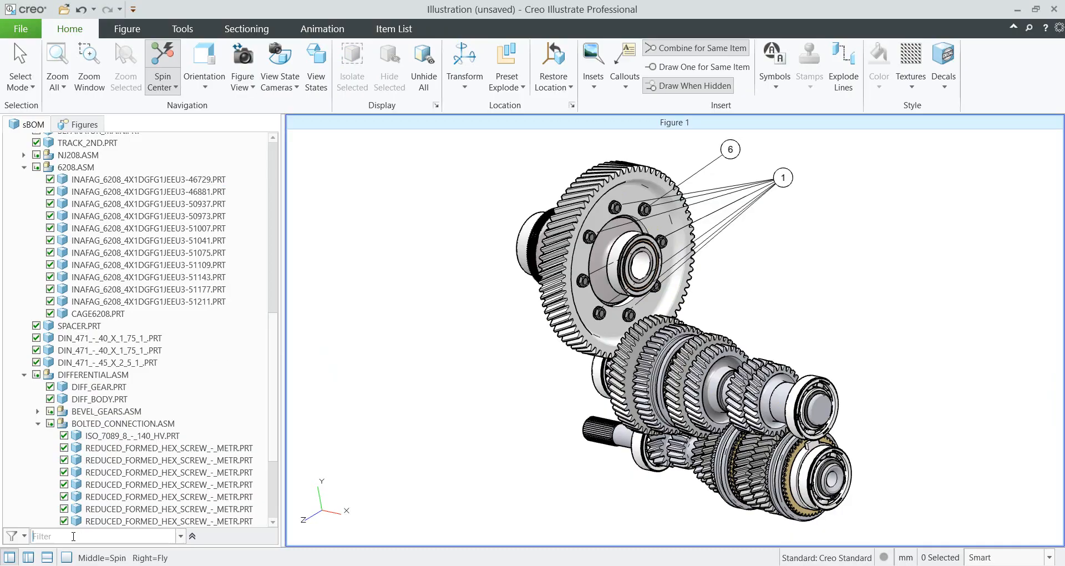
text(46881)
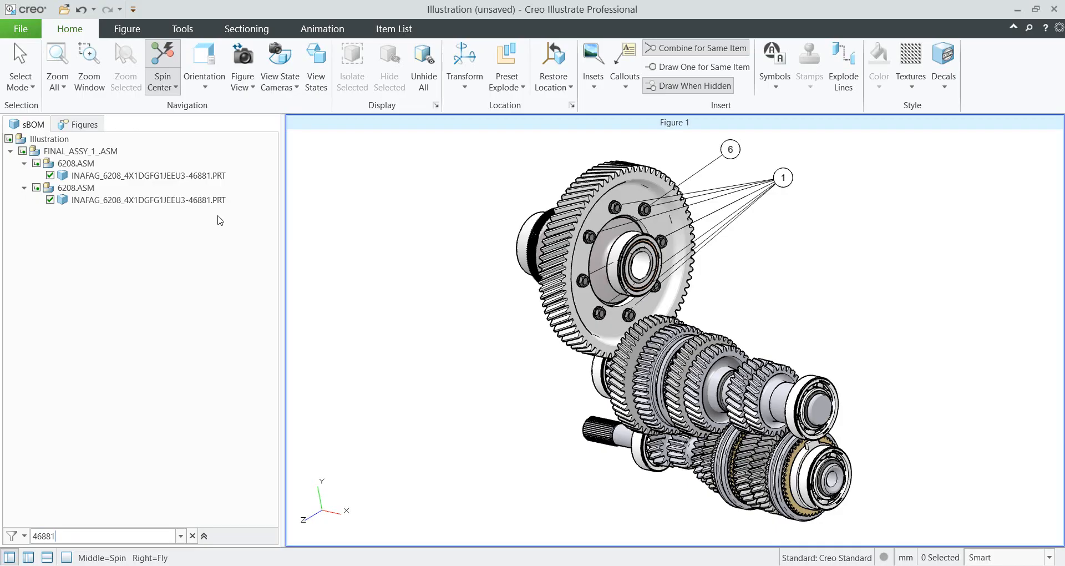
Add one combined Item Number callout for both INAFAG_6208_4X1DGFG1JEEU3-46881 parts, moving its balloon up beside the two shaft ends.
click(188, 176)
ctrl+click(192, 200)
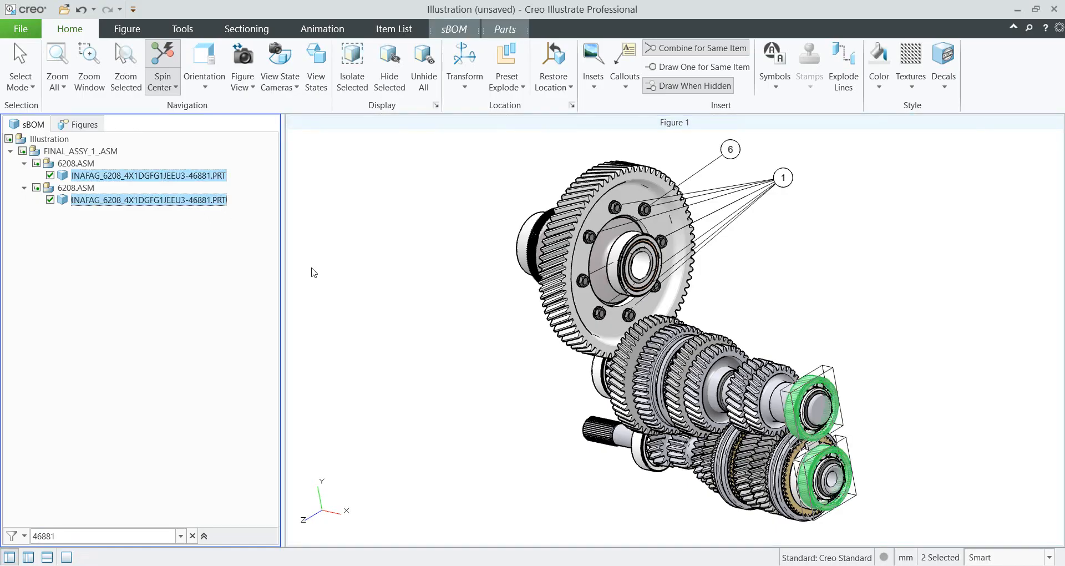
click(625, 83)
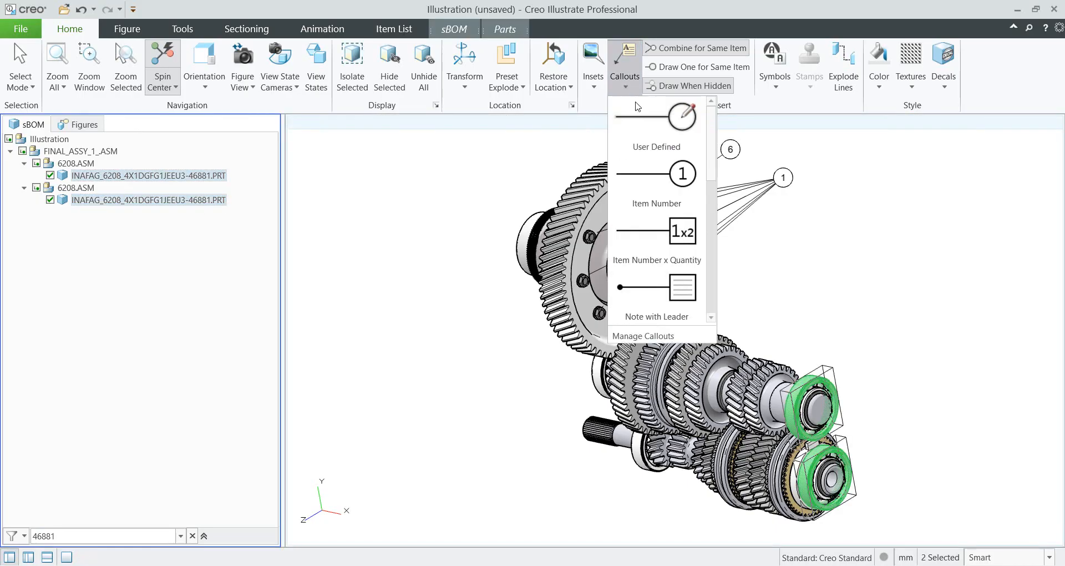
click(688, 182)
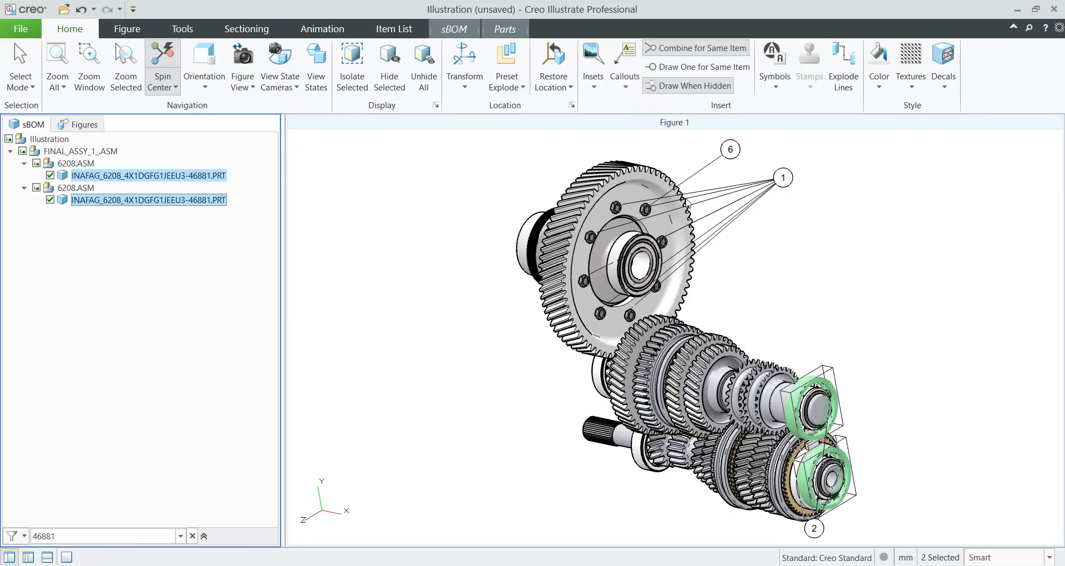
click(816, 531)
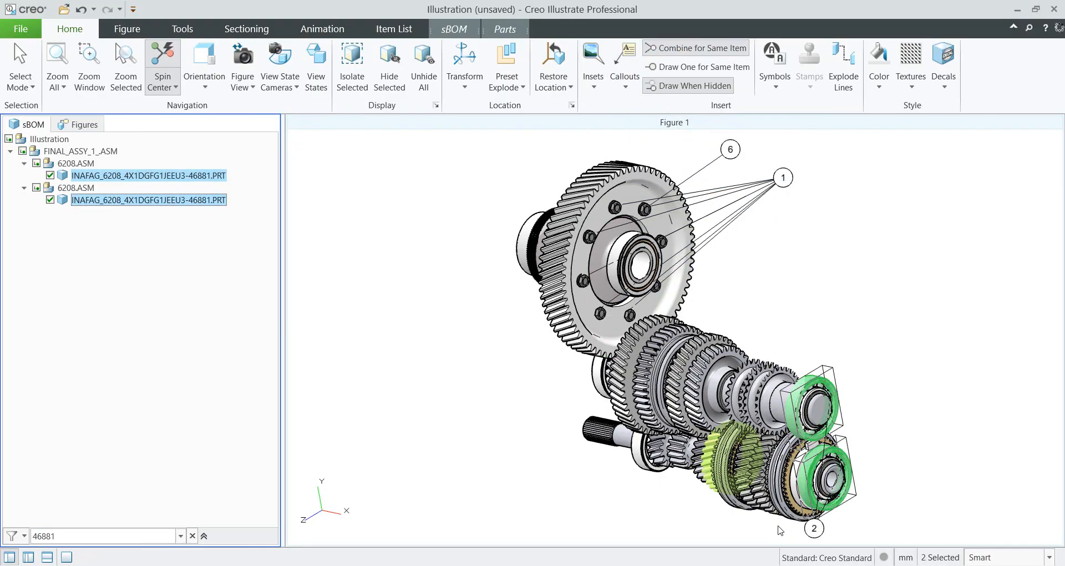
drag(814, 527, 929, 294)
click(870, 269)
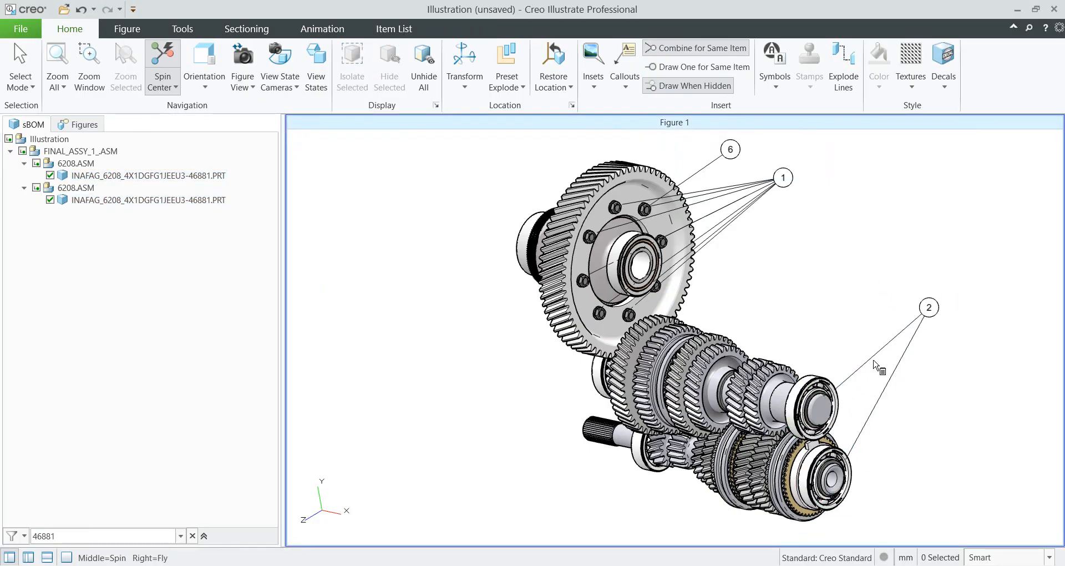